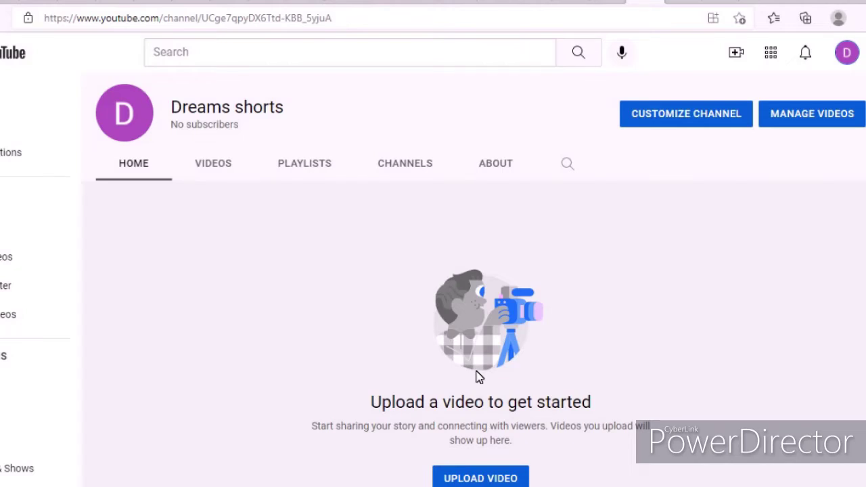
pyautogui.scroll(-1, 332, 212)
pyautogui.scroll(1, 342, 226)
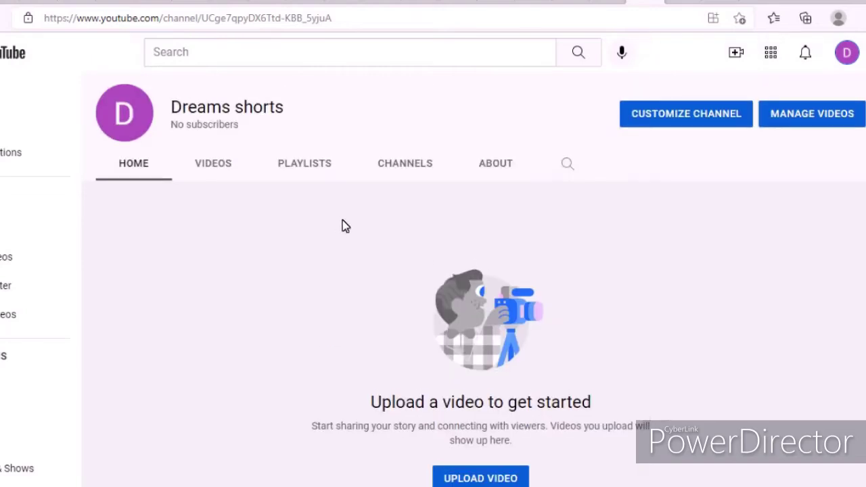